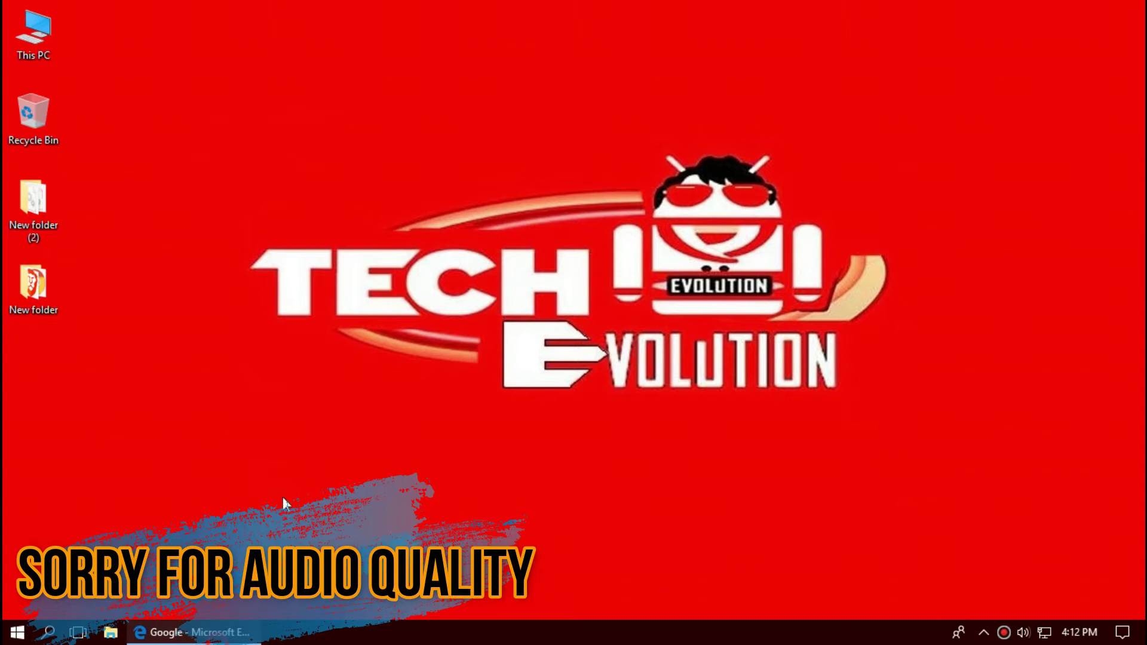
Back in the Edge window, search Google for d3dx9_29
key(alt+Tab)
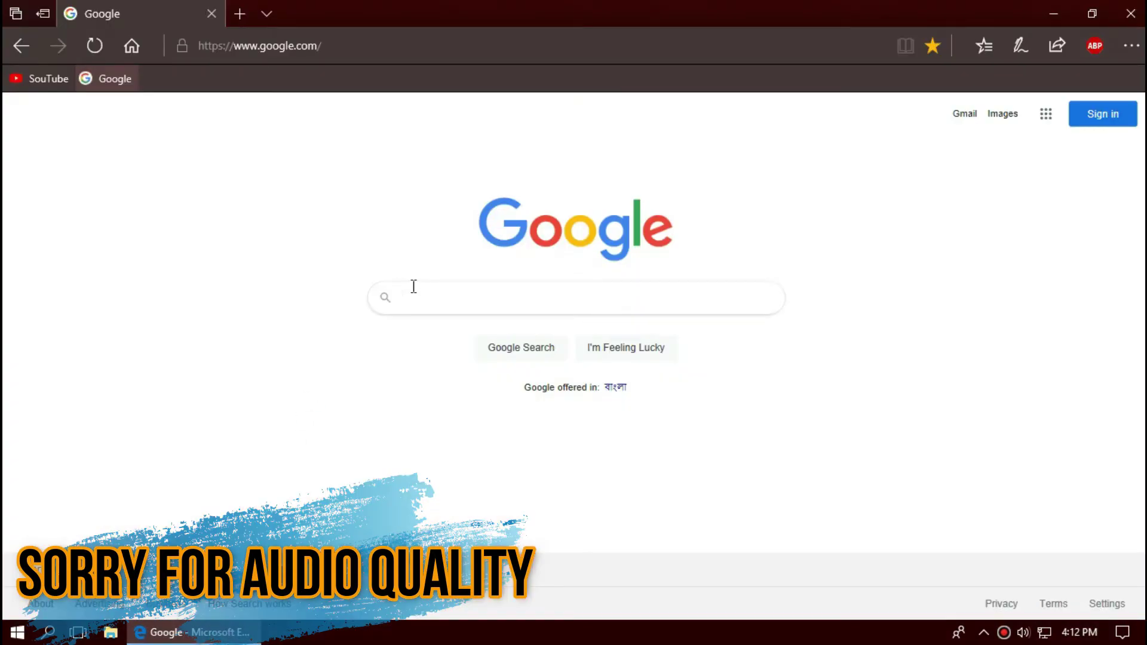
text(d3dx9_29)
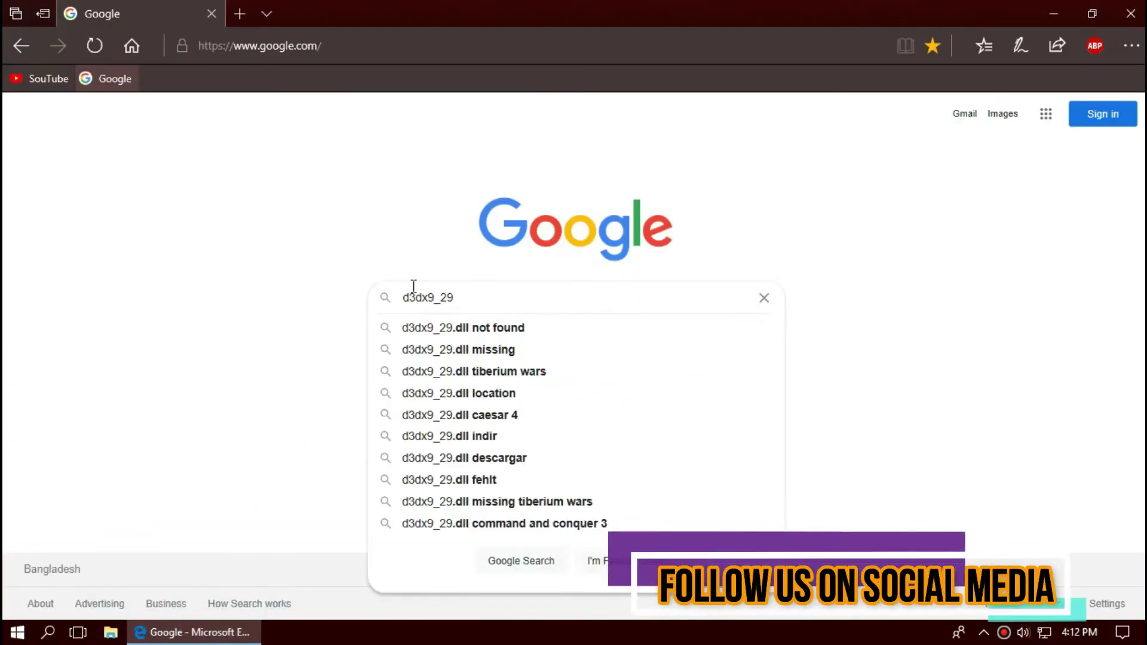
key(Return)
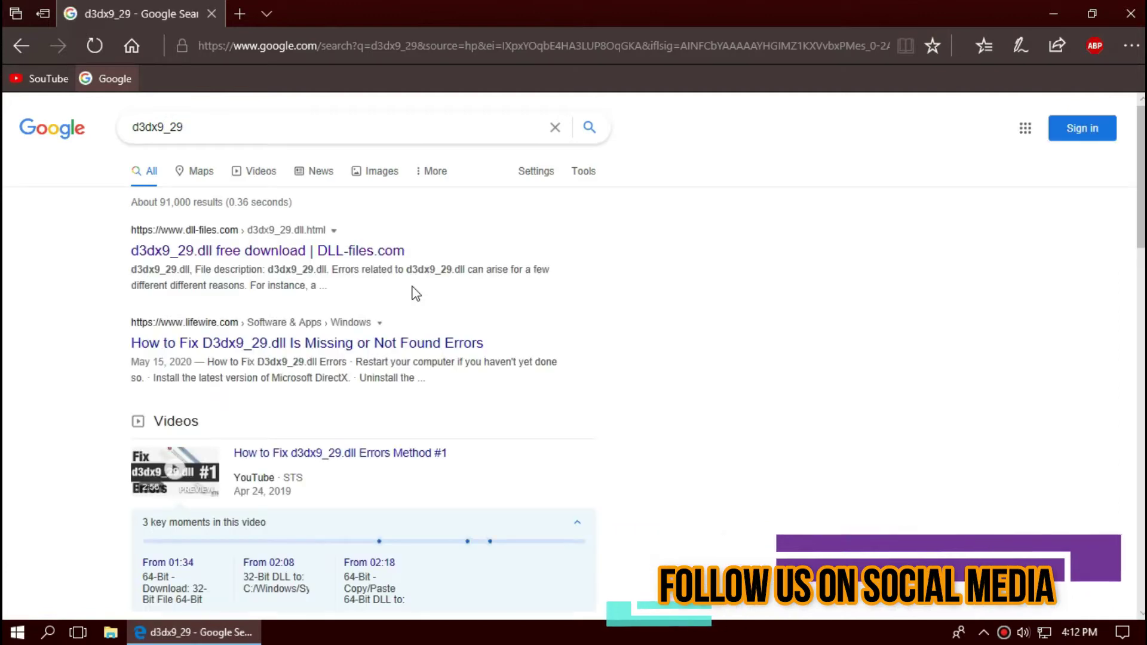
Open the DLL-files.com d3dx9_29.dll page and highlight the 64-bit 9.11.519.0 version's details
click(404, 255)
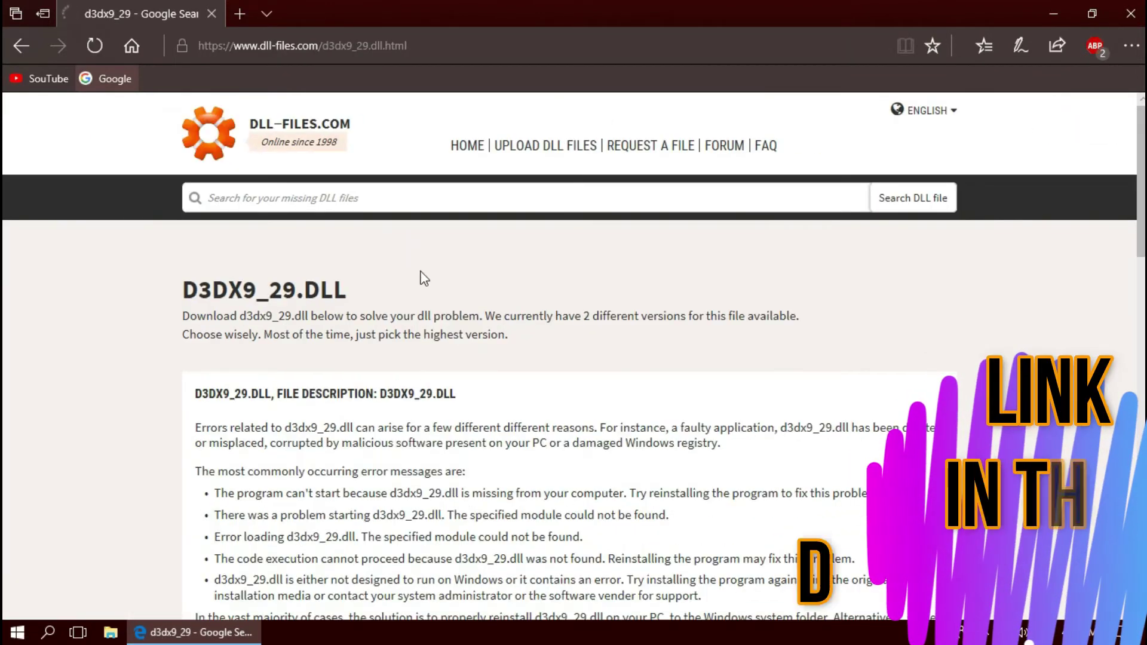
scroll(406, 256, down, 5)
click(414, 44)
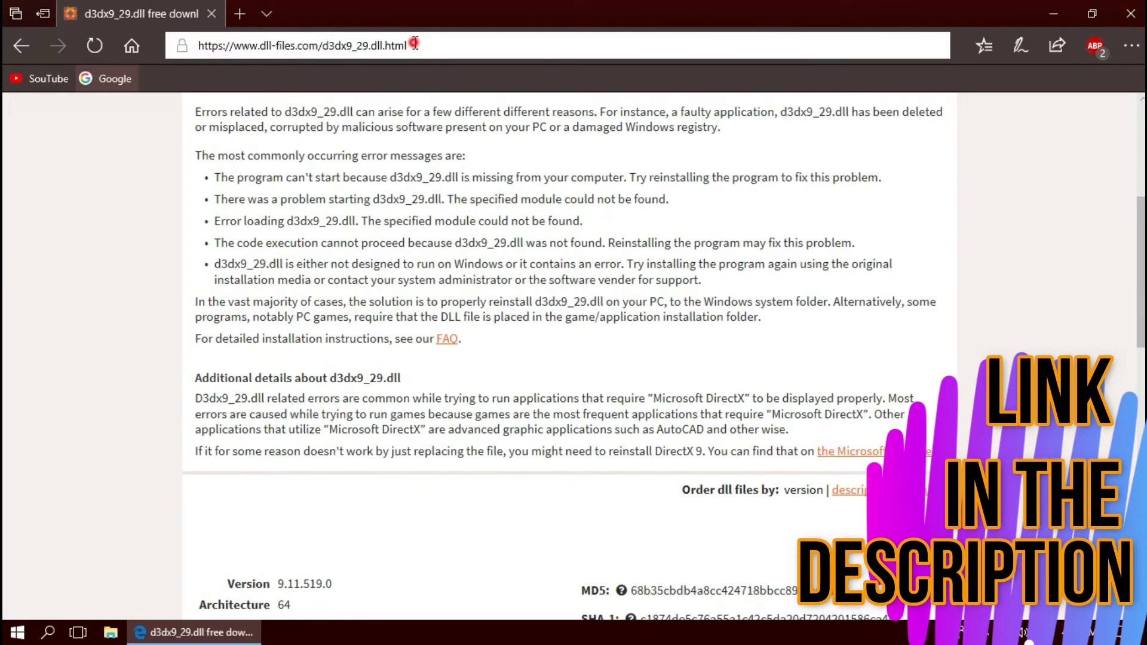
scroll(452, 435, down, 7)
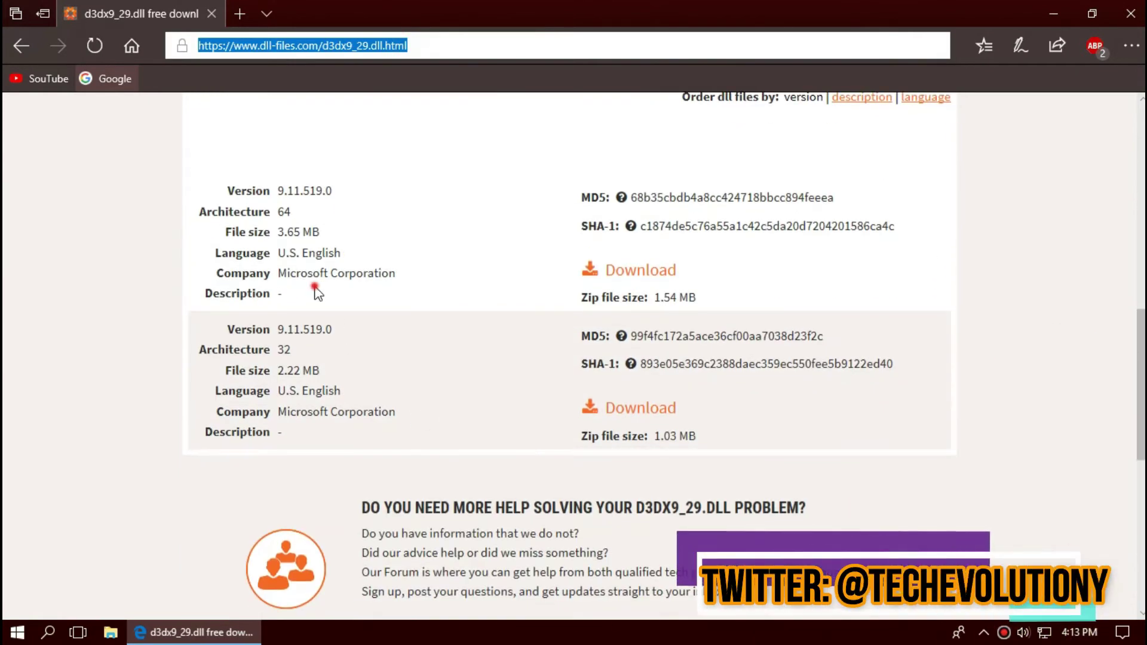
click(315, 288)
drag(315, 288, 272, 215)
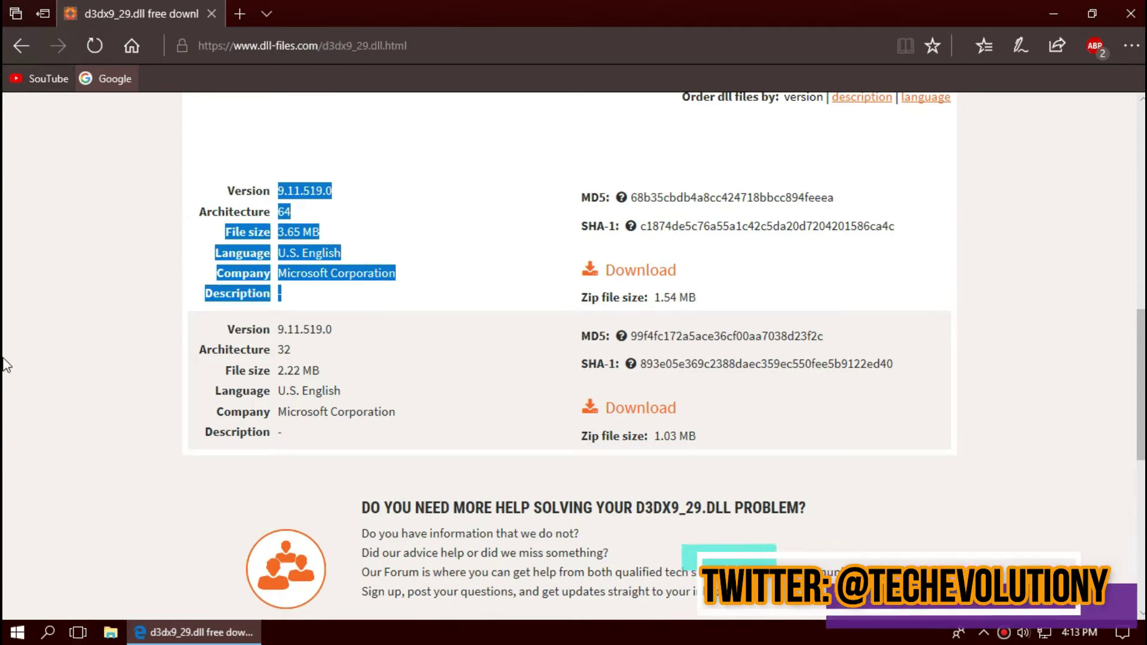
key(super)
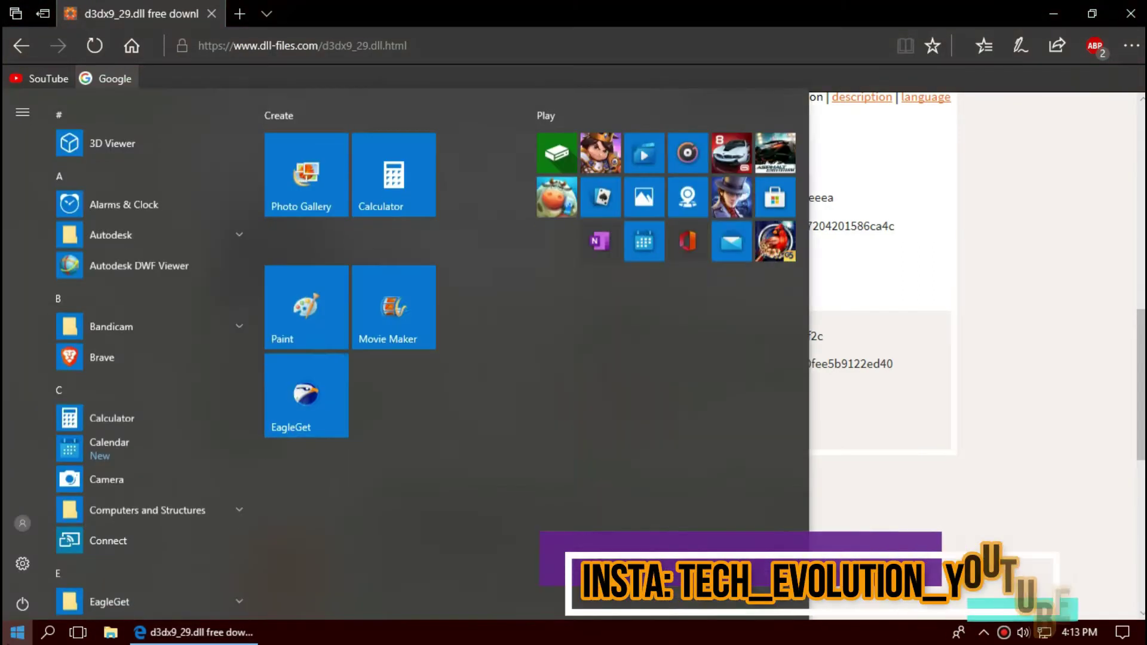
text(syst)
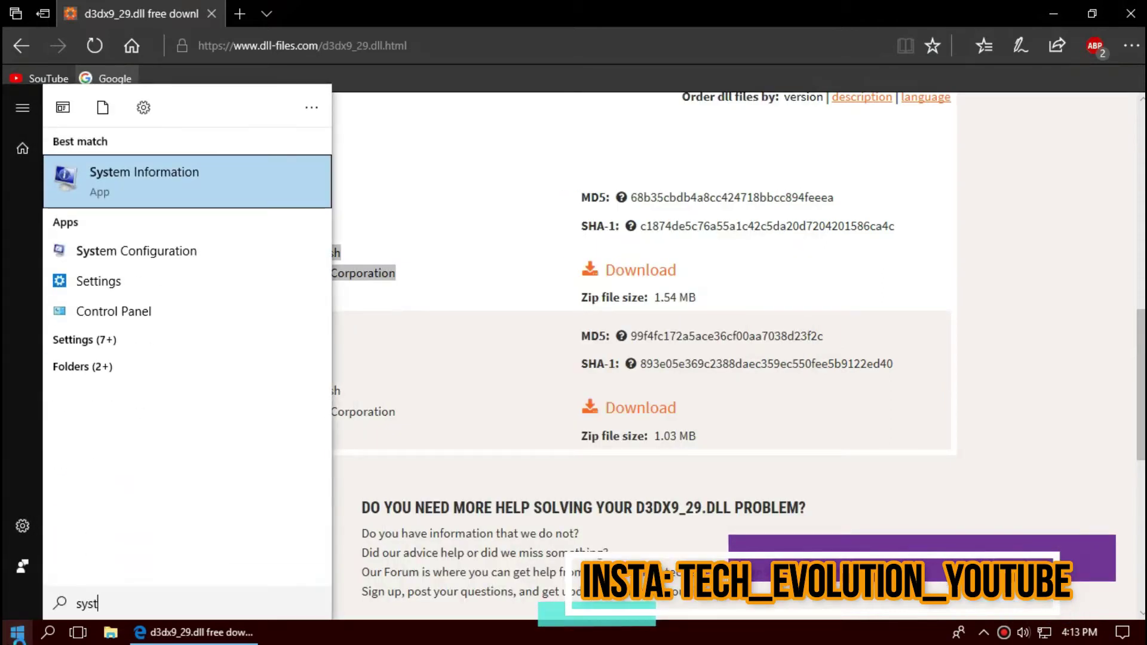
key(Return)
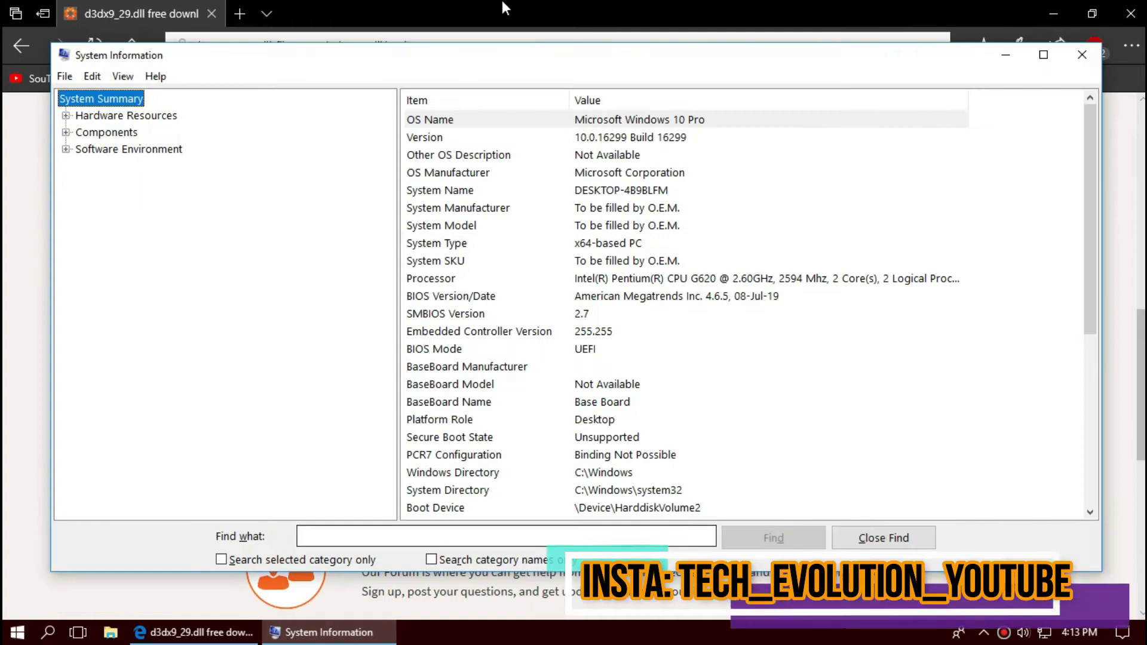
click(632, 243)
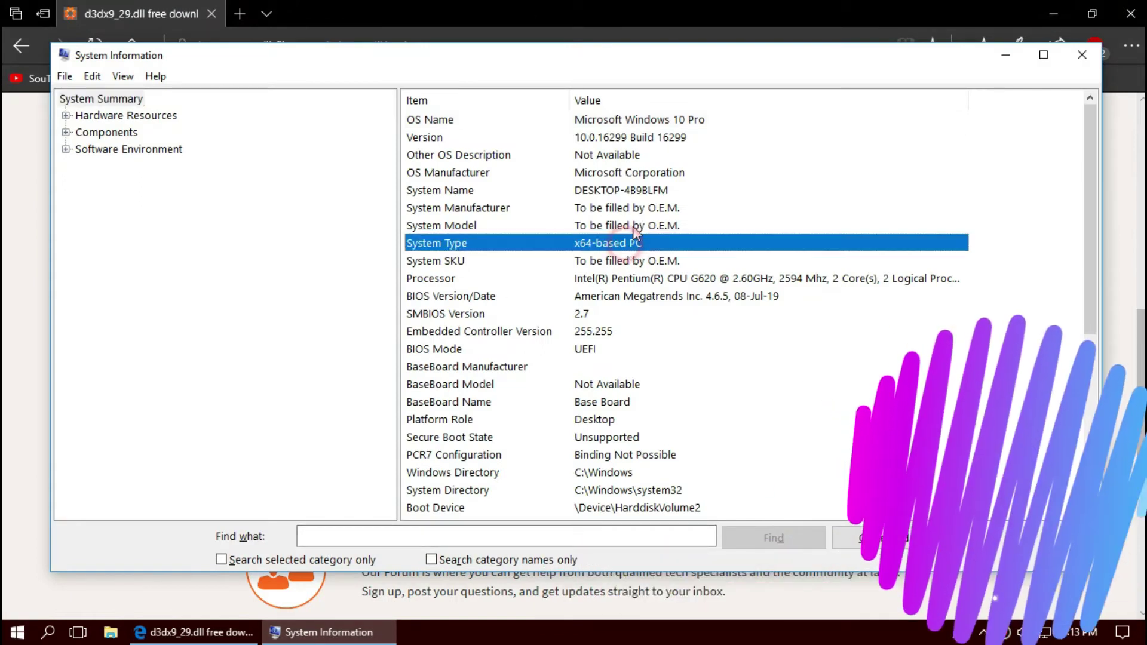
click(1081, 54)
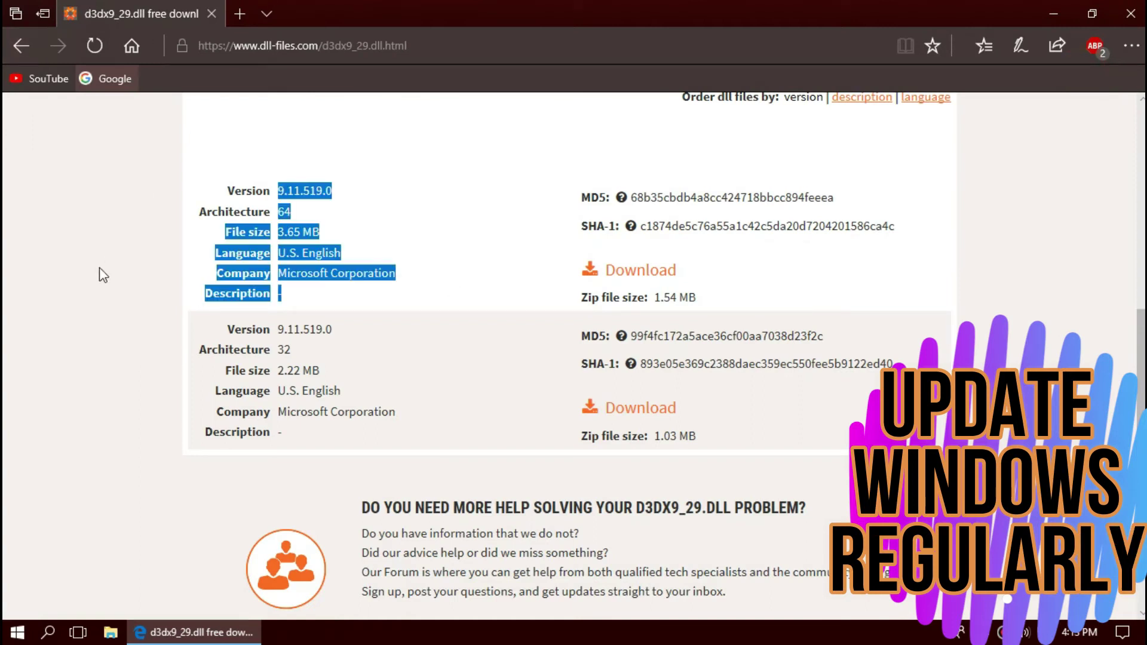
Download the 64-bit d3dx9_29.zip (1.5 MB) and open it in WinRAR
click(633, 268)
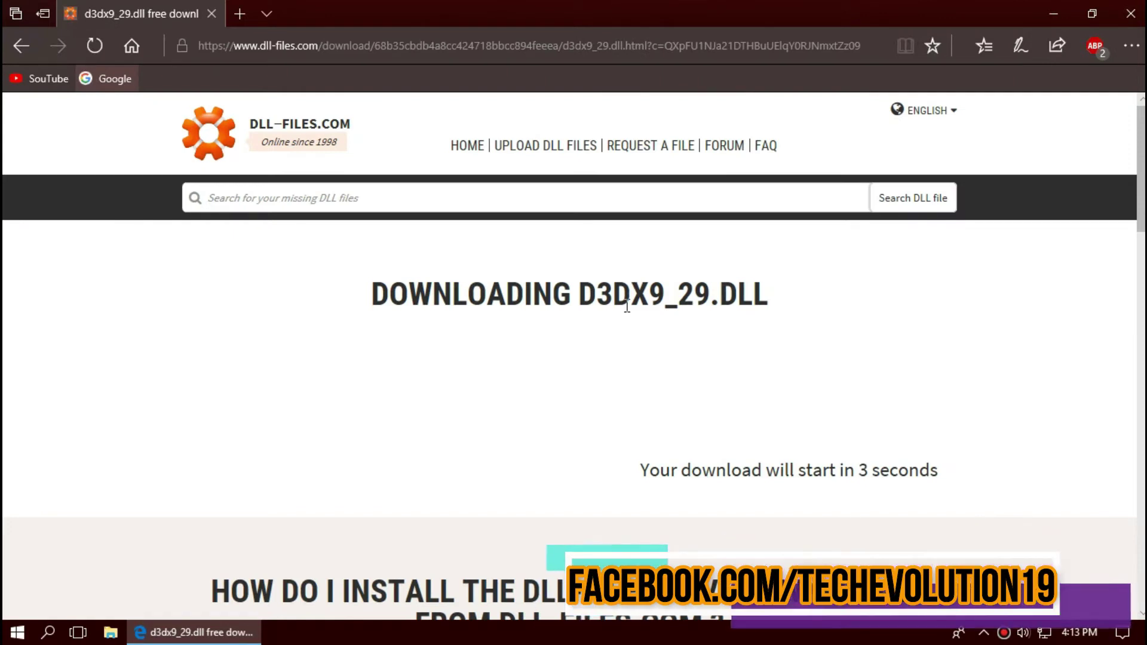
scroll(473, 559, down, 10)
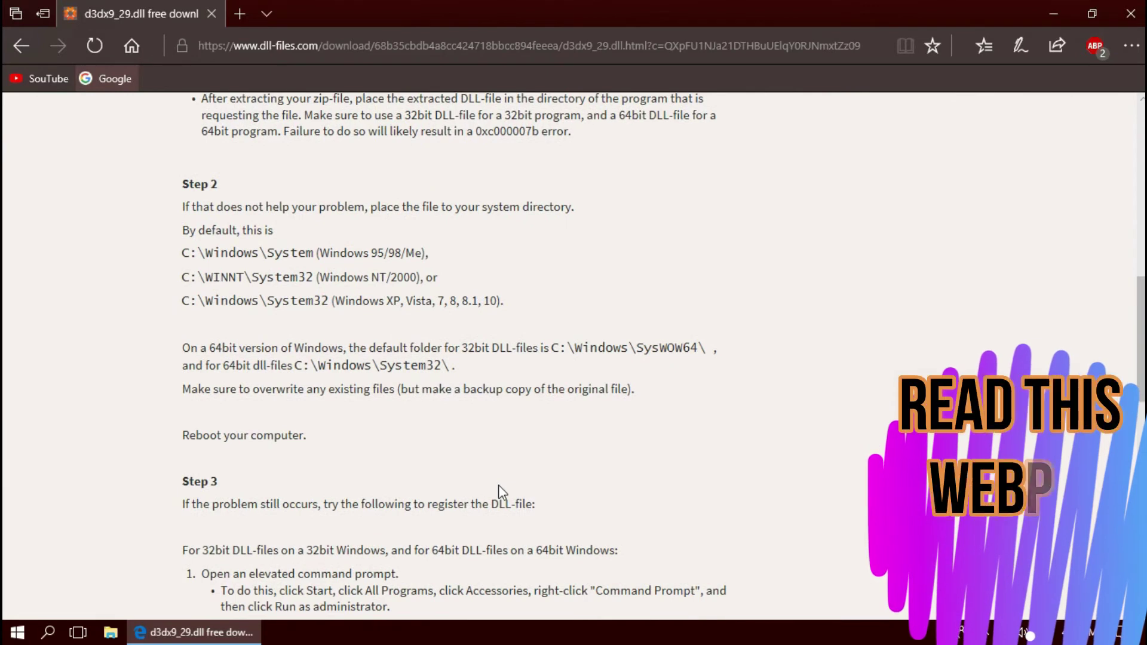
scroll(213, 270, up, 1)
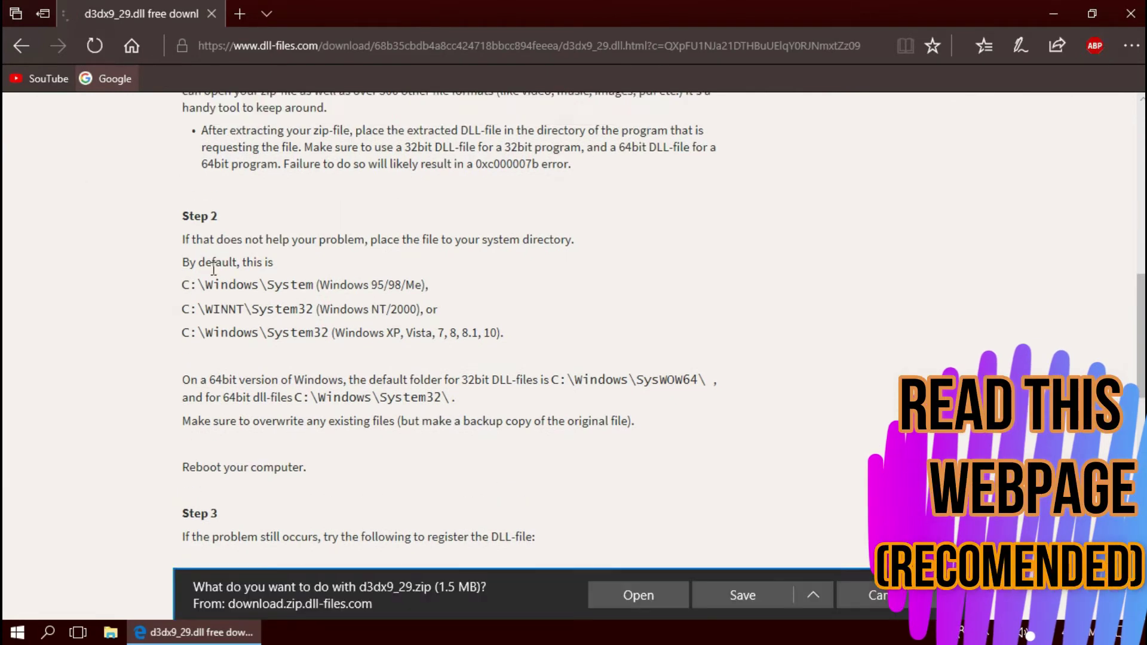
click(659, 596)
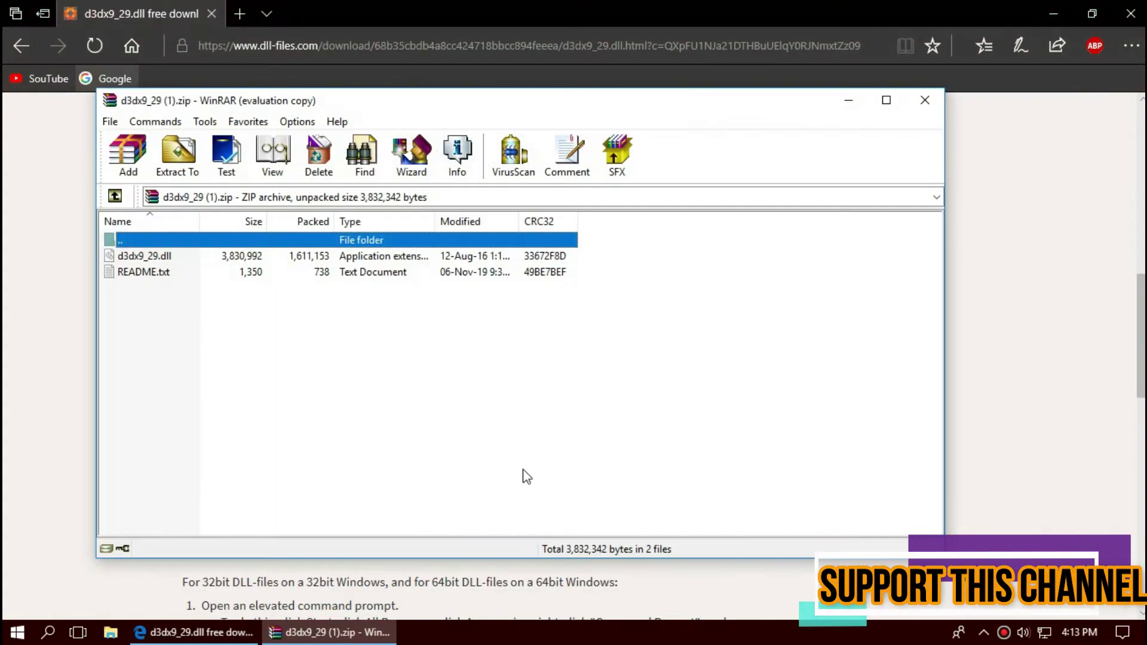
Select d3dx9_29.dll in the WinRAR archive list
click(154, 256)
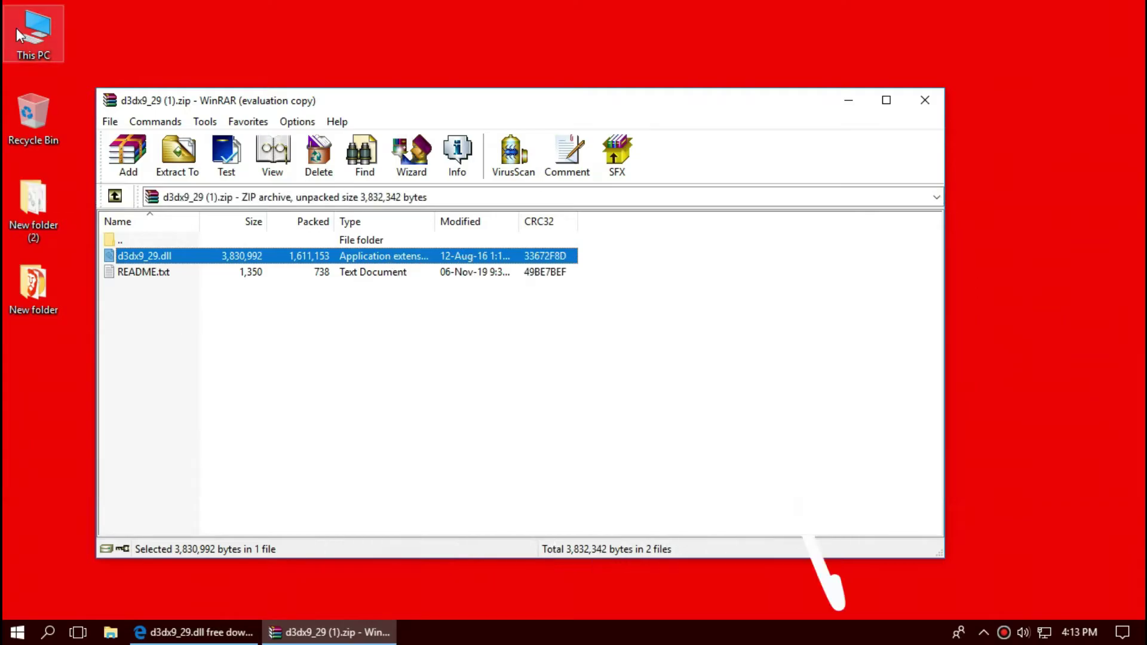
Browse through This PC and New Volume (C:) to the C:\Windows\System32 folder
double_click(16, 27)
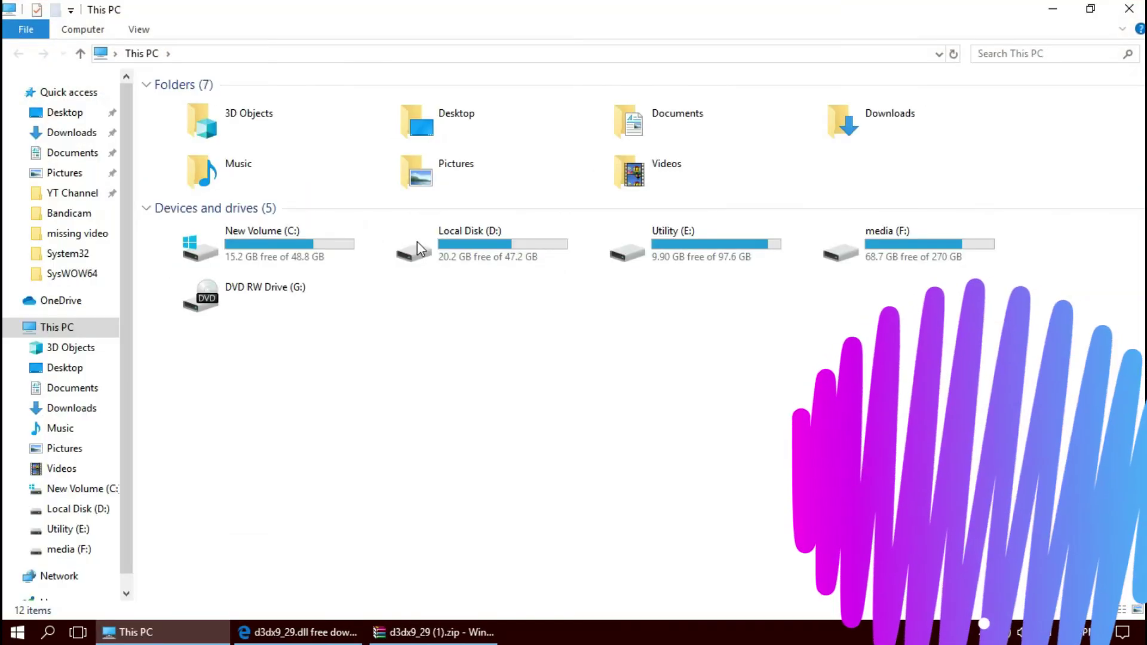
double_click(341, 256)
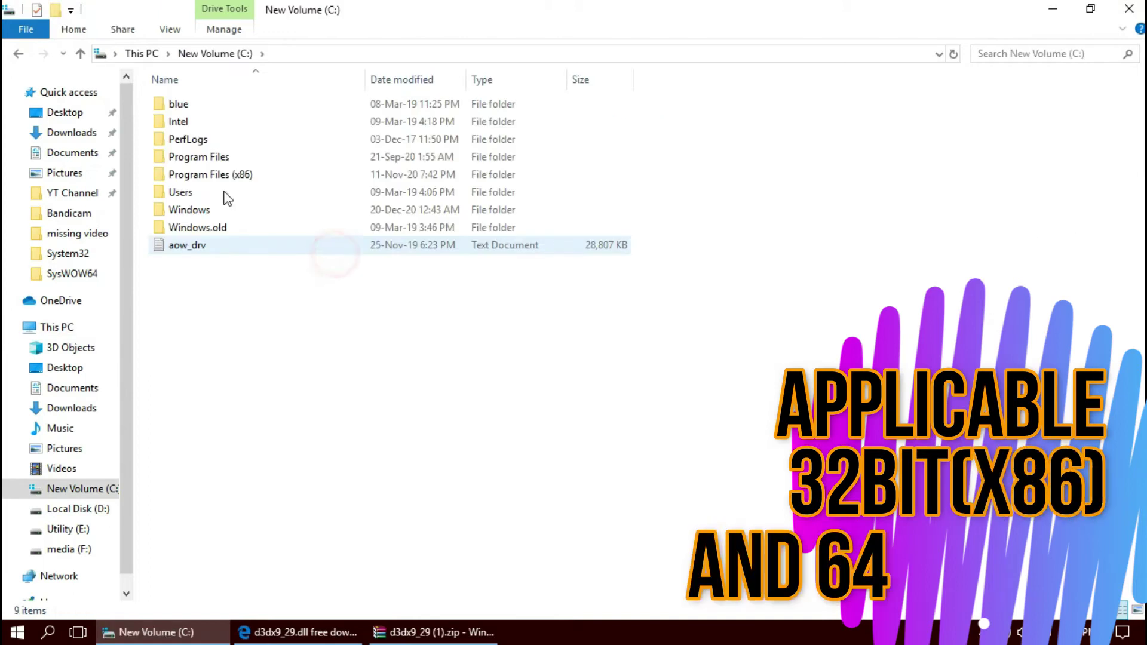
click(208, 205)
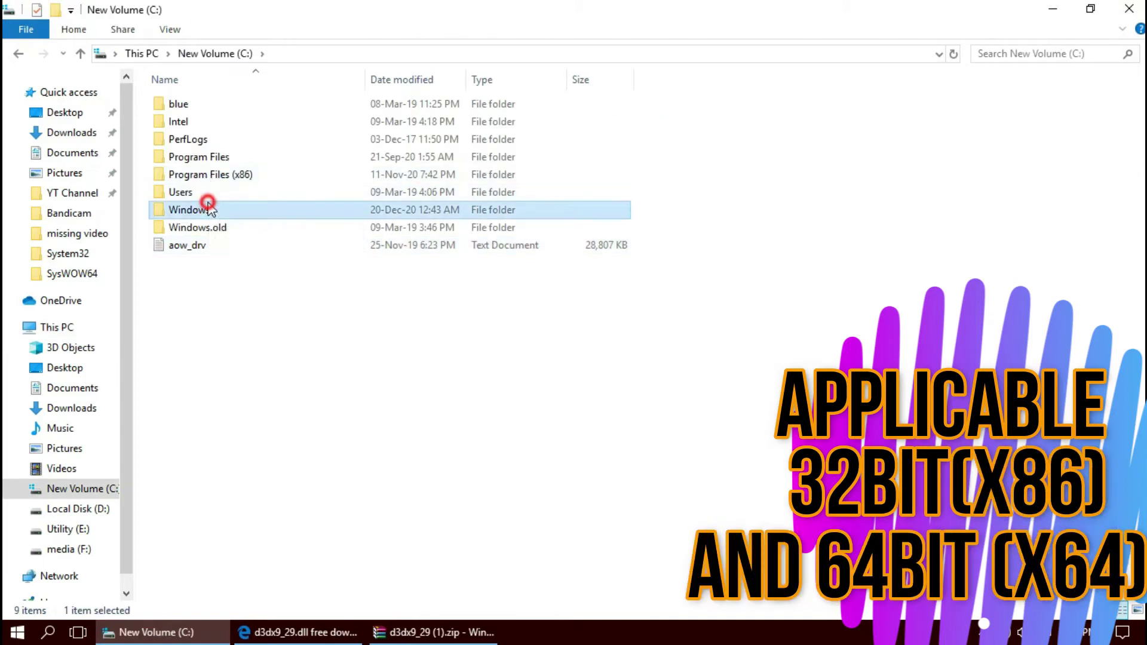
double_click(208, 205)
scroll(543, 438, down, 10)
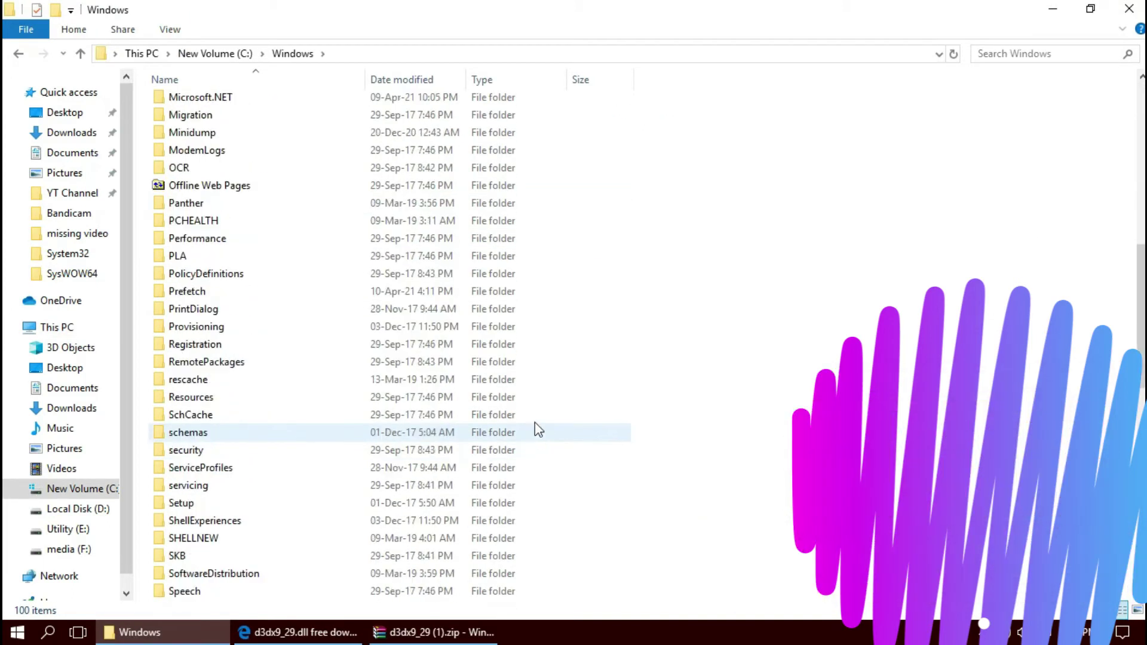
scroll(473, 445, down, 4)
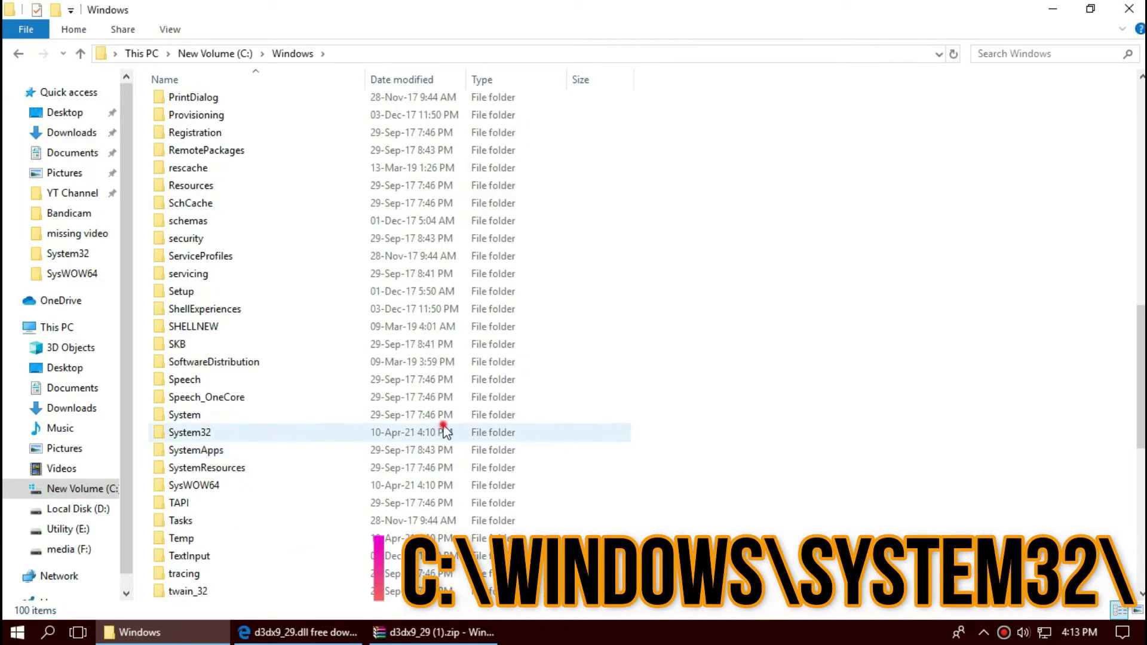
double_click(445, 432)
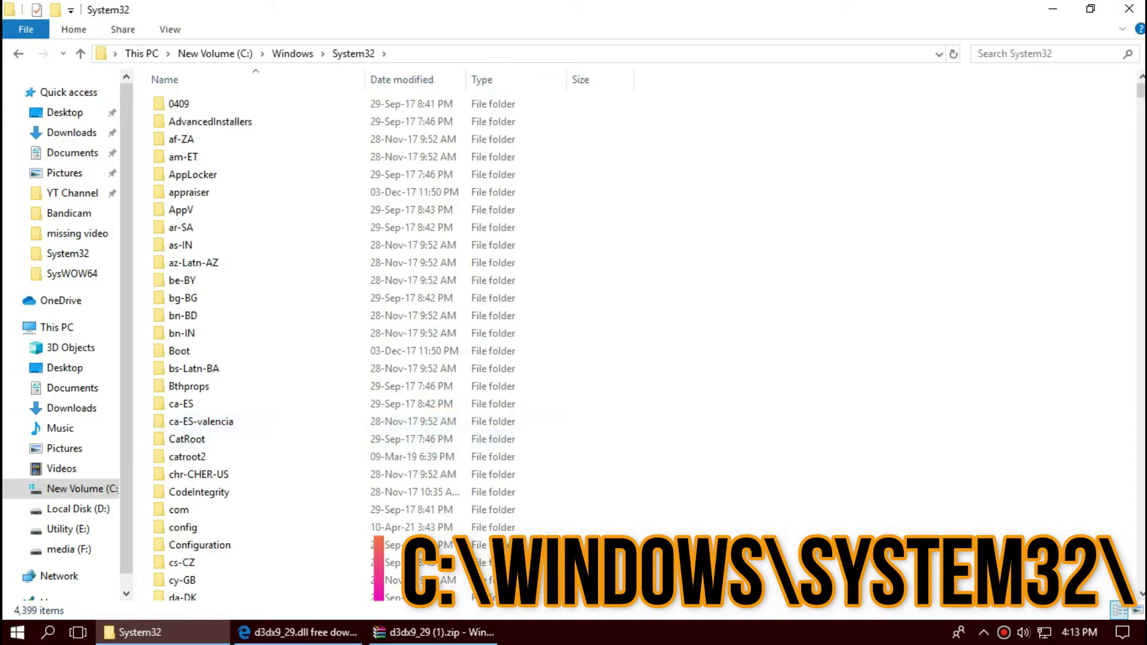
Move d3dx9_29.dll from the zip into System32, replacing the existing file with administrator permission
click(437, 635)
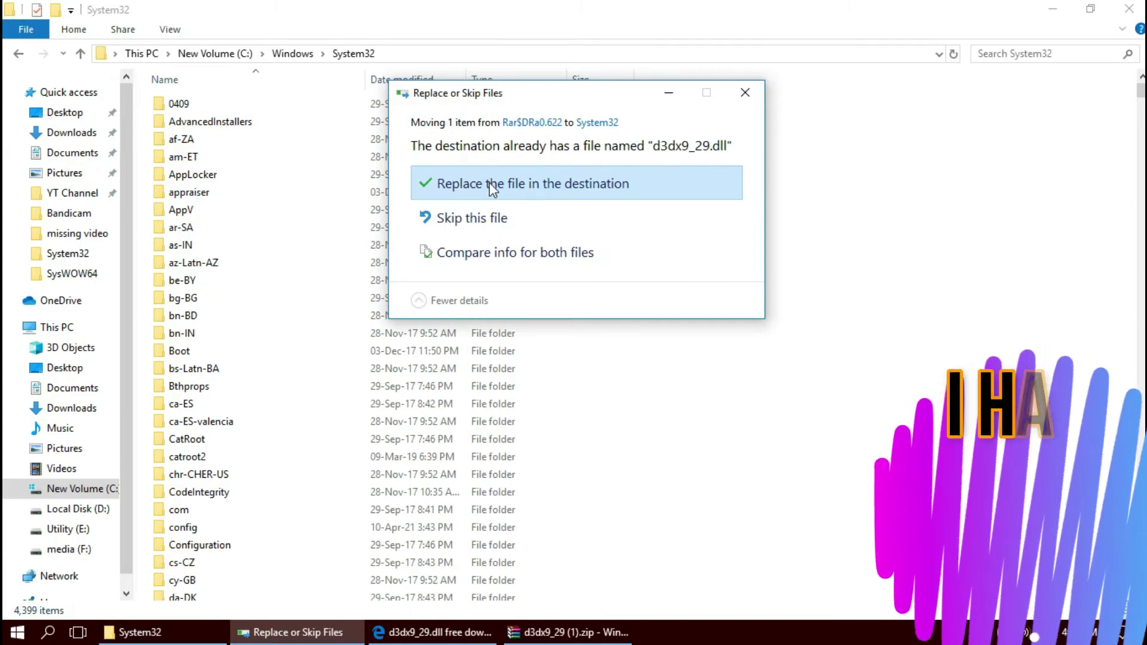
click(489, 184)
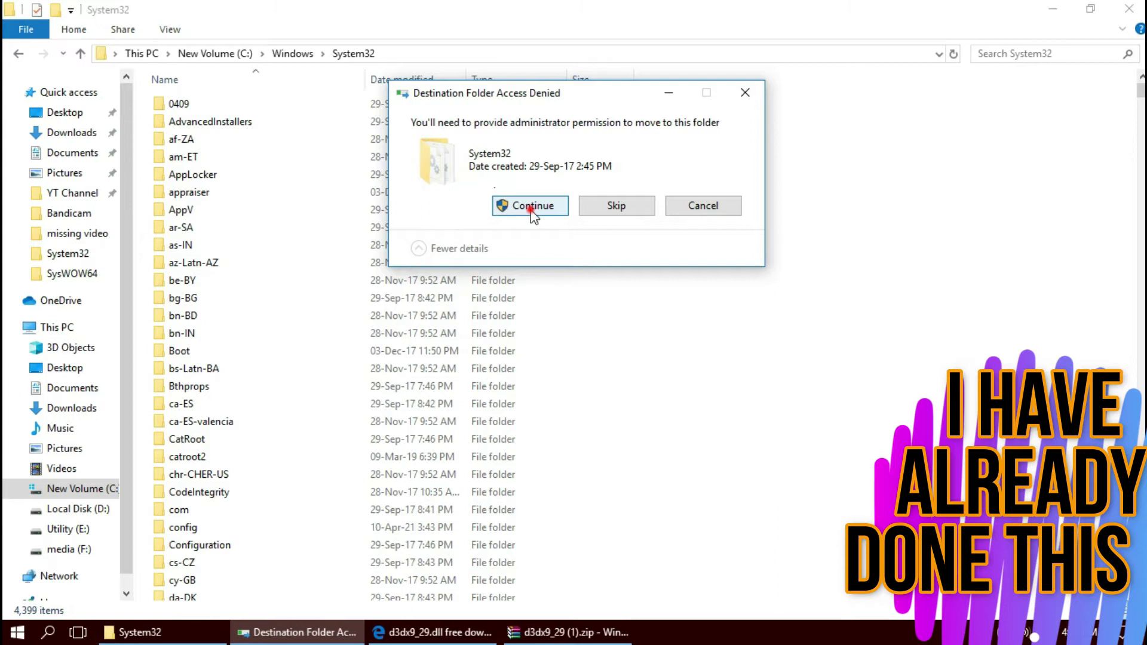
click(531, 206)
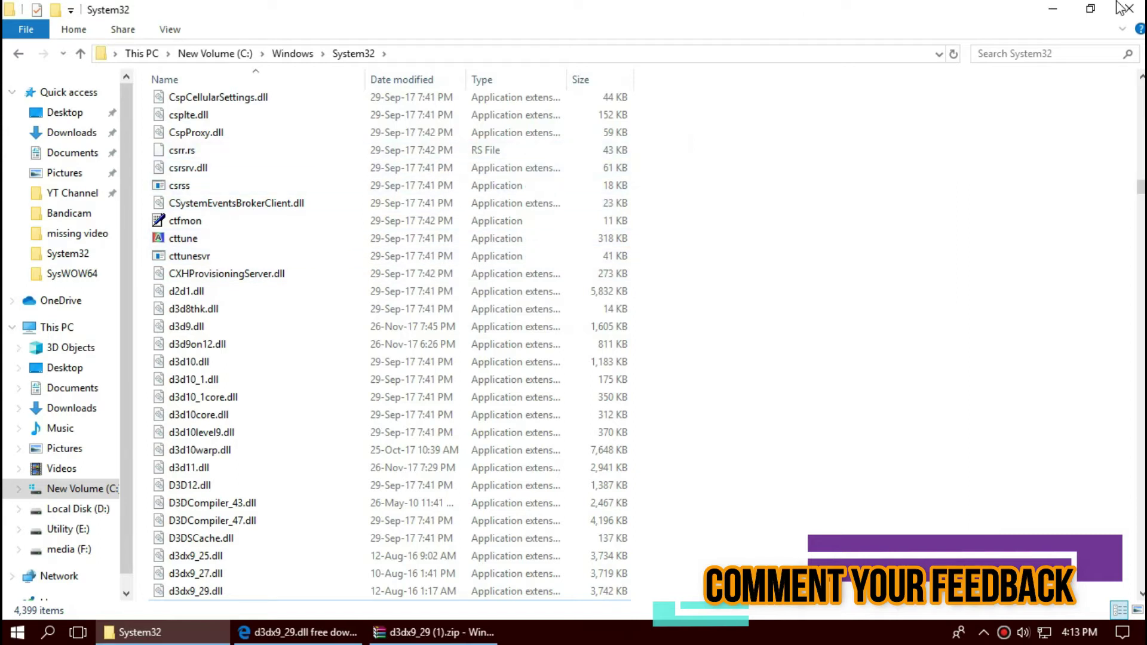
Search System32 for d3dx9_29 and select the found d3dx9_29.dll (3.65 MB)
click(1053, 59)
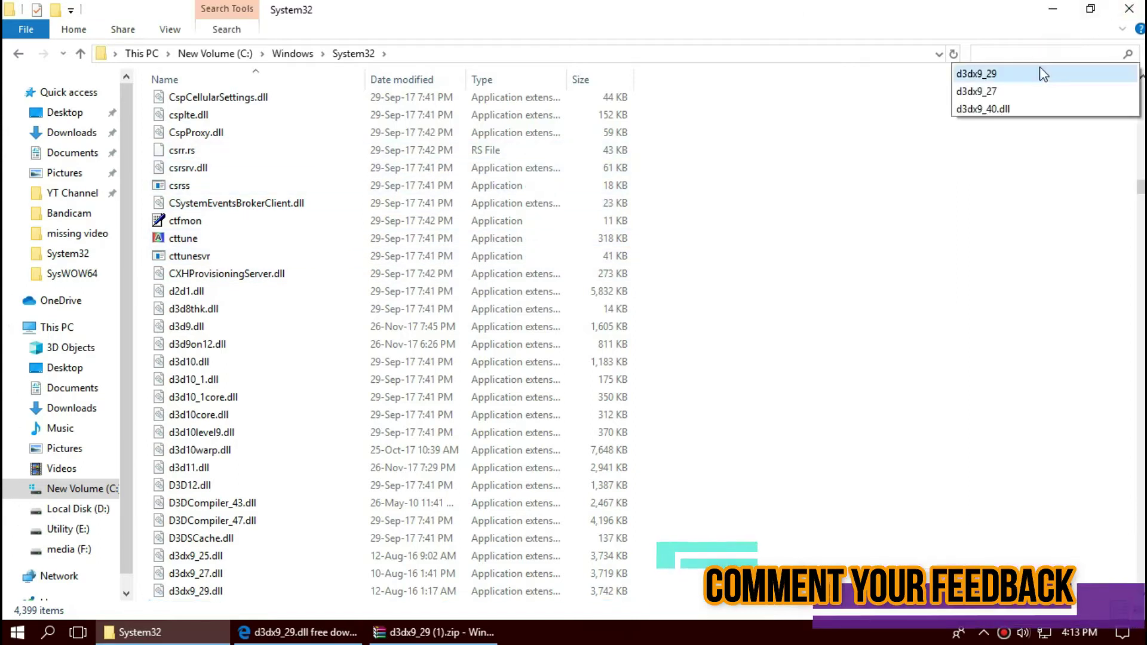
click(1039, 72)
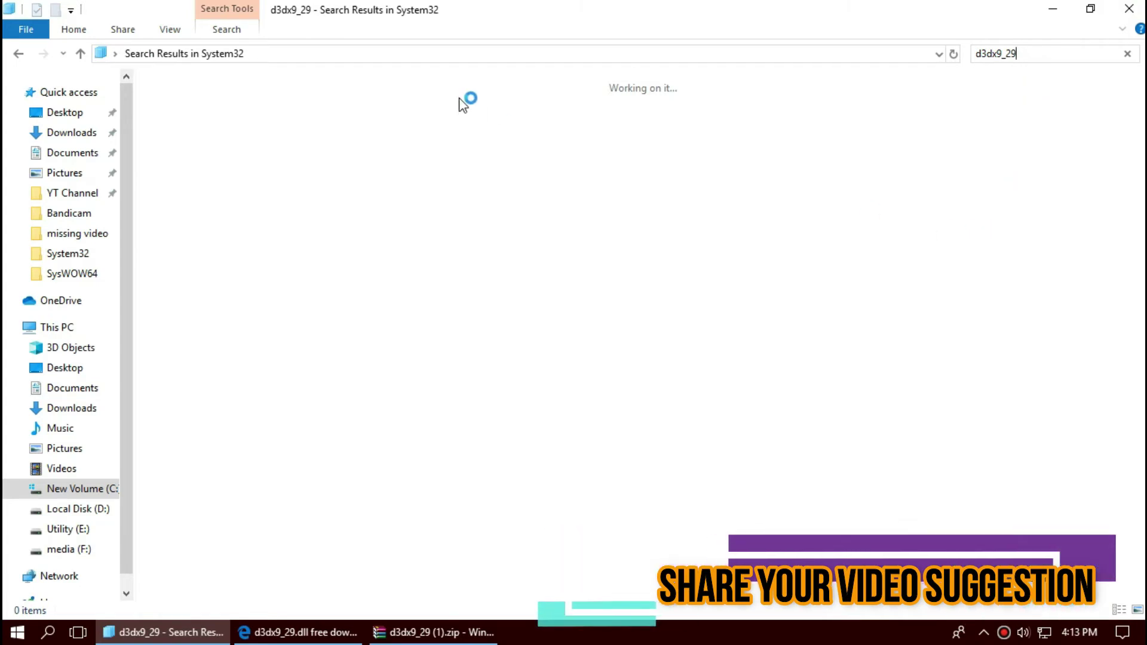
click(435, 113)
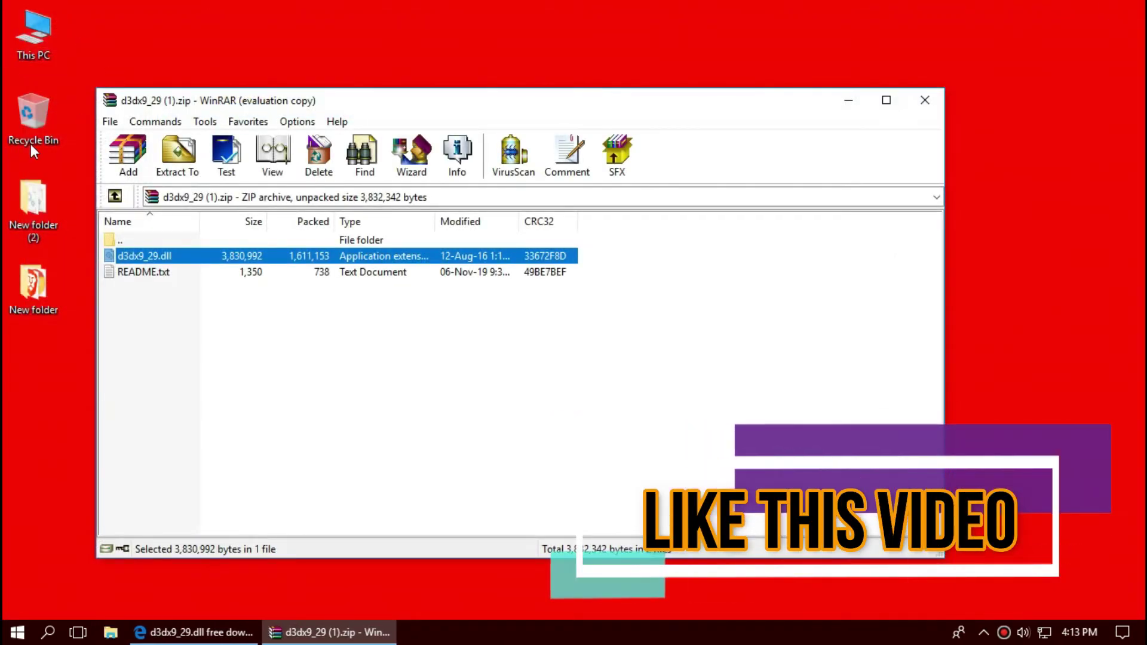
click(17, 632)
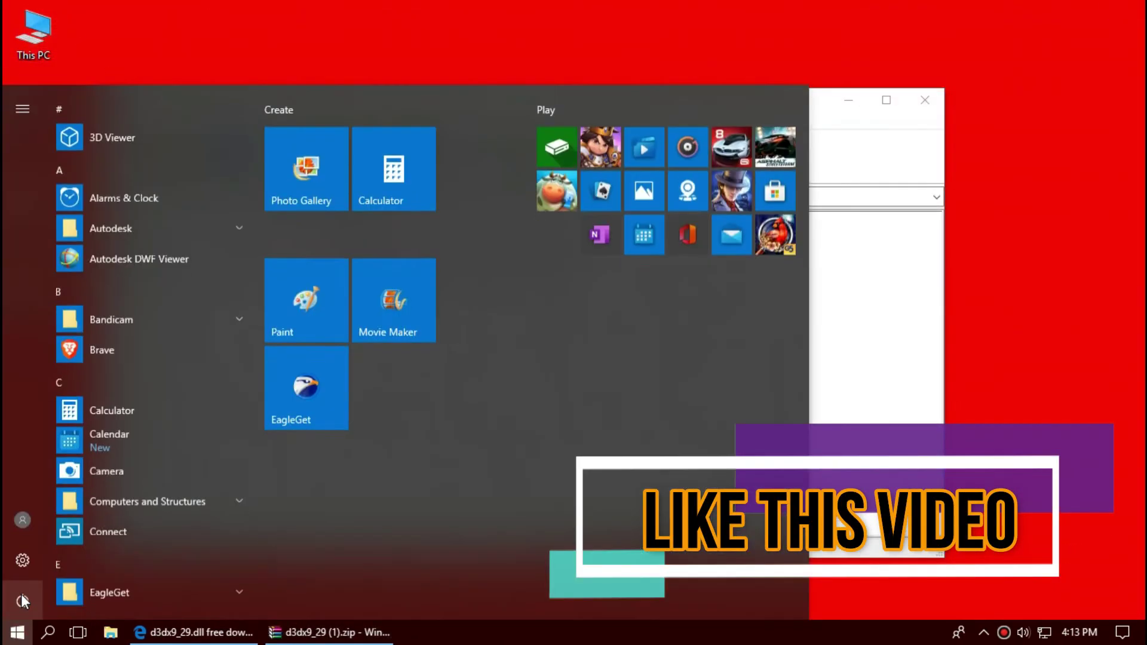
click(22, 597)
click(29, 556)
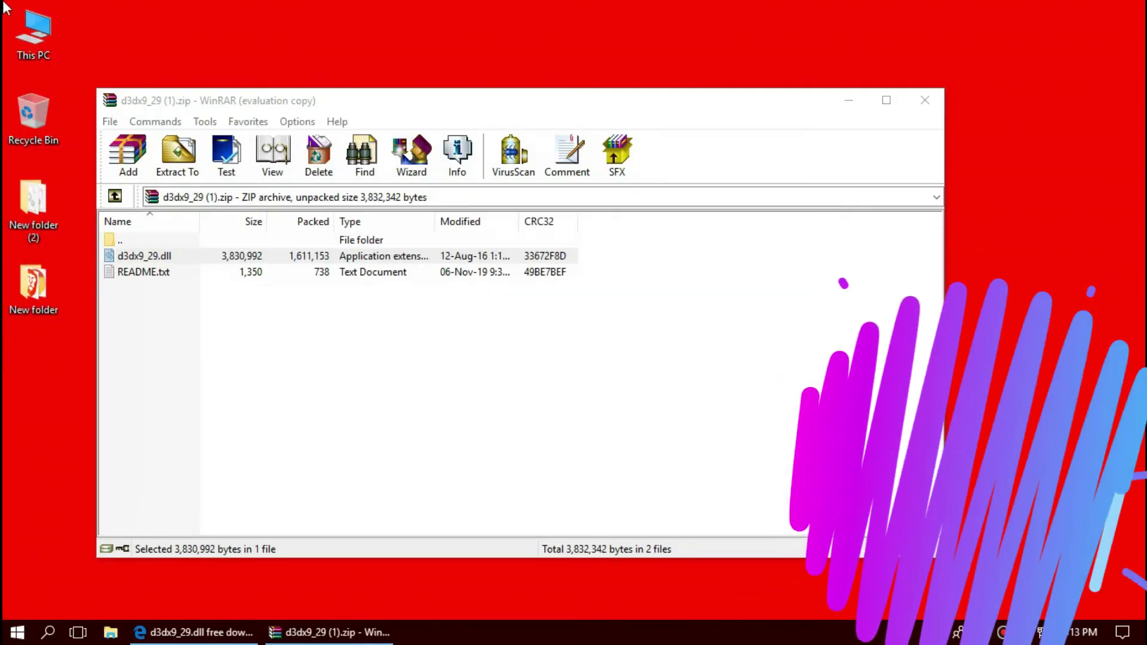
Browse through This PC and New Volume (C:) to the C:\Windows\SysWOW64 folder
double_click(31, 27)
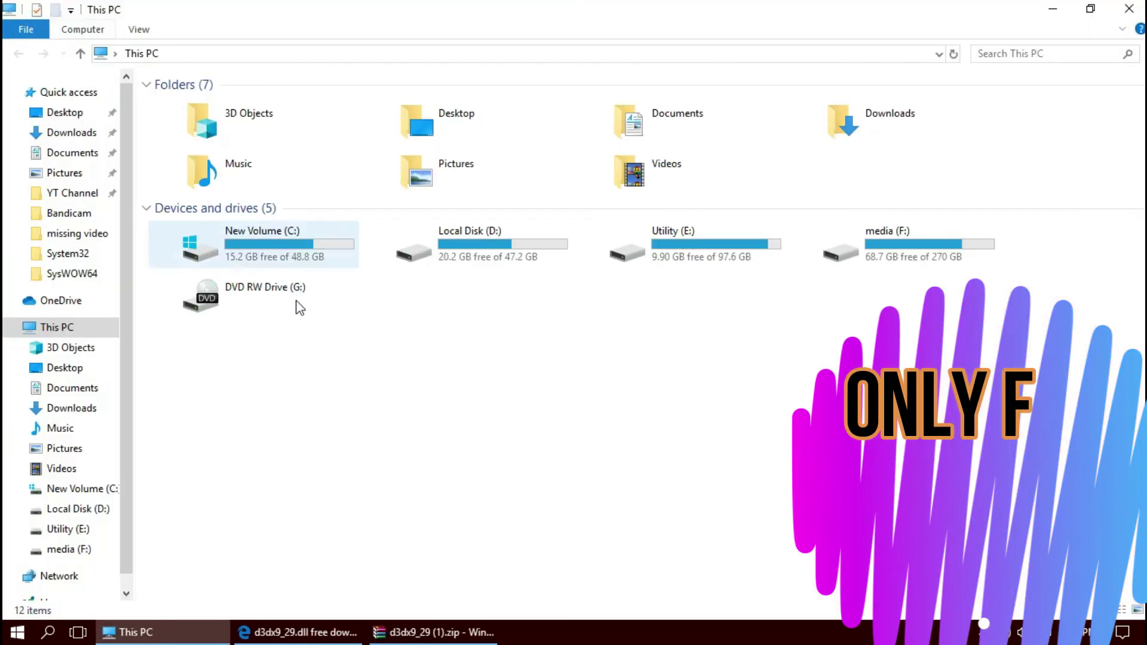
double_click(233, 229)
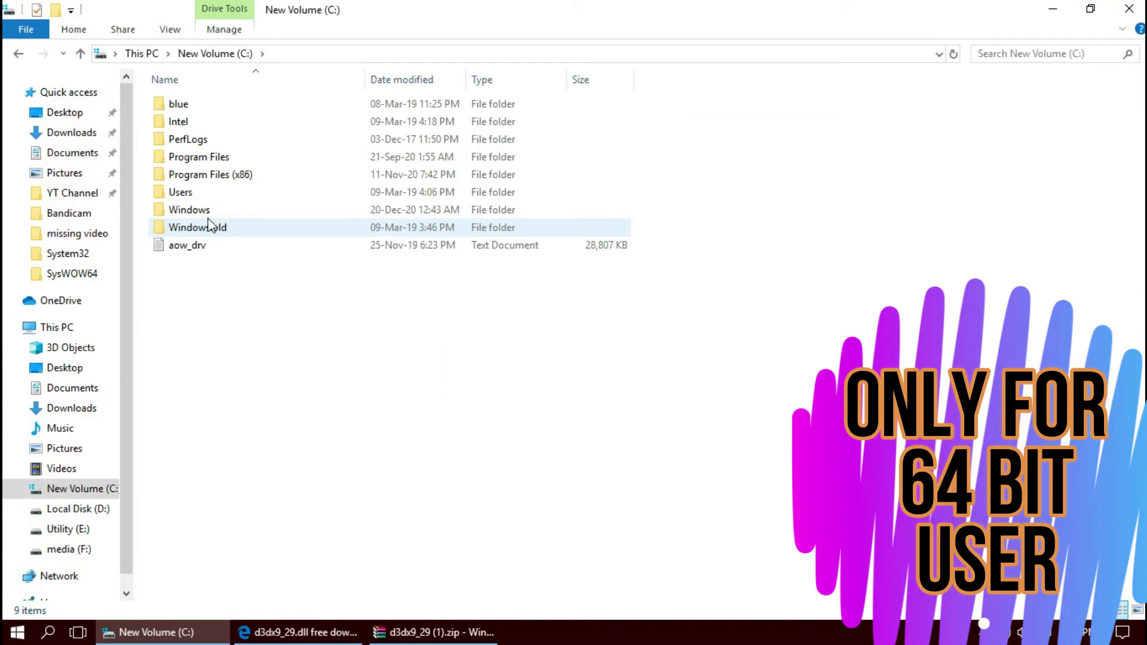
double_click(197, 210)
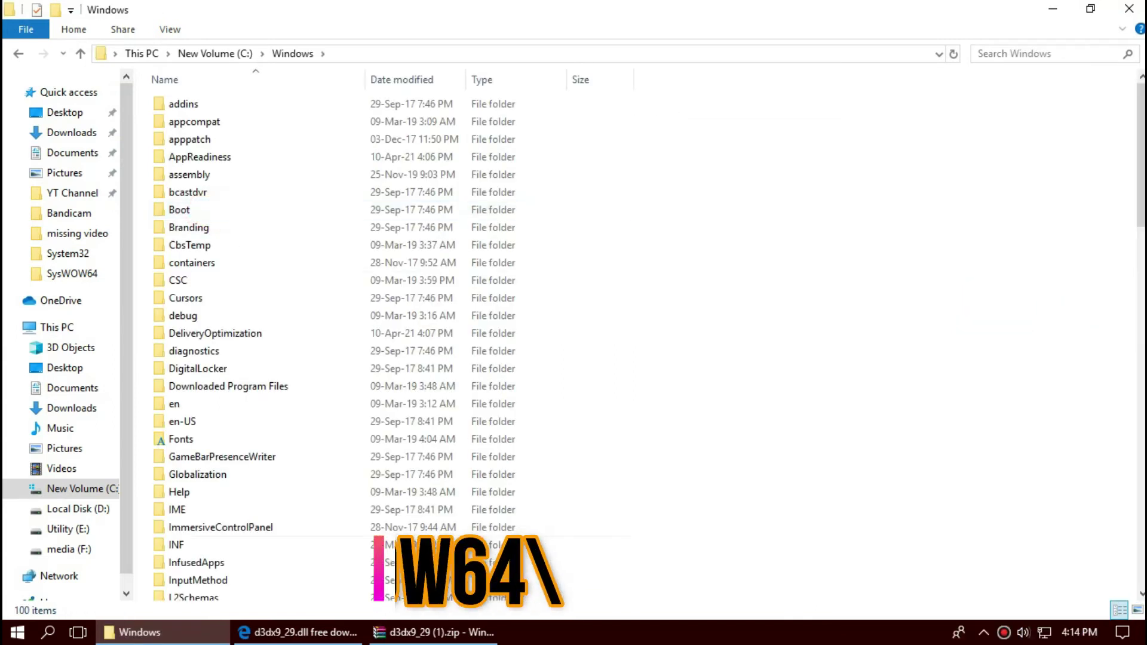
scroll(382, 452, down, 17)
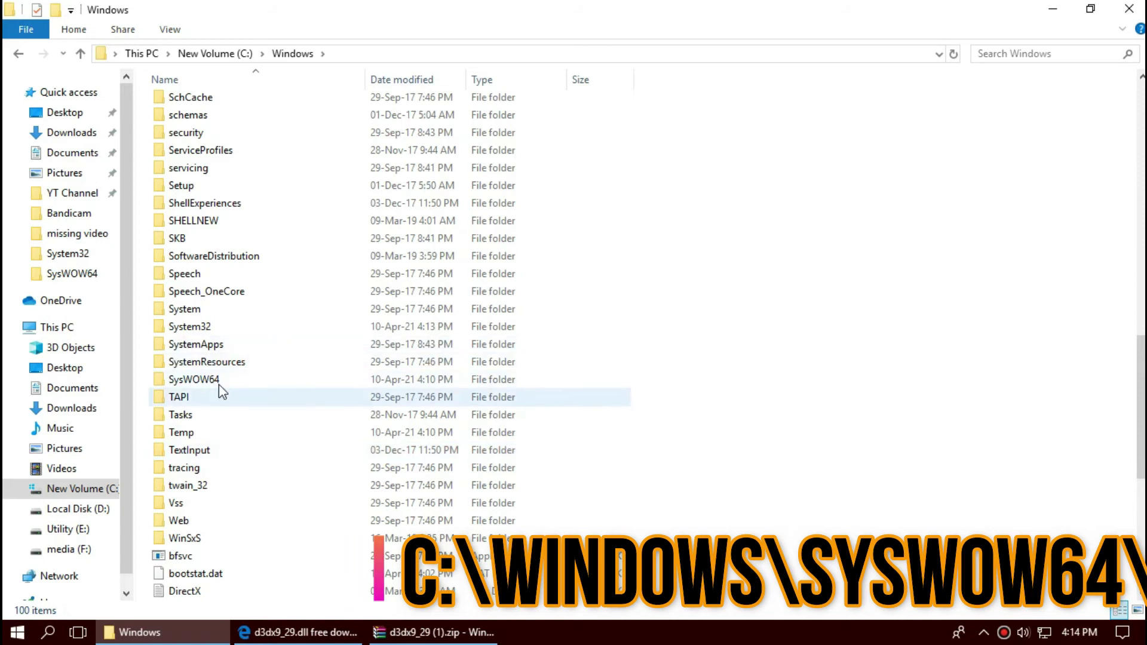
double_click(216, 382)
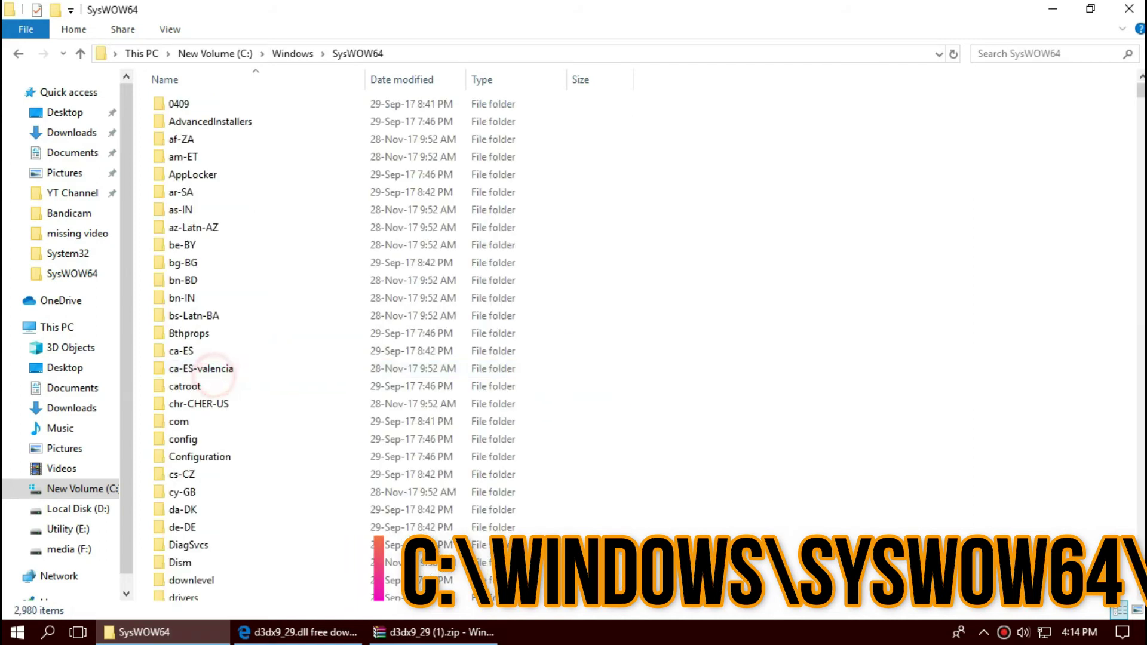
Drag d3dx9_29.dll from the zip into SysWOW64, replace the existing copy, and search to confirm
click(433, 637)
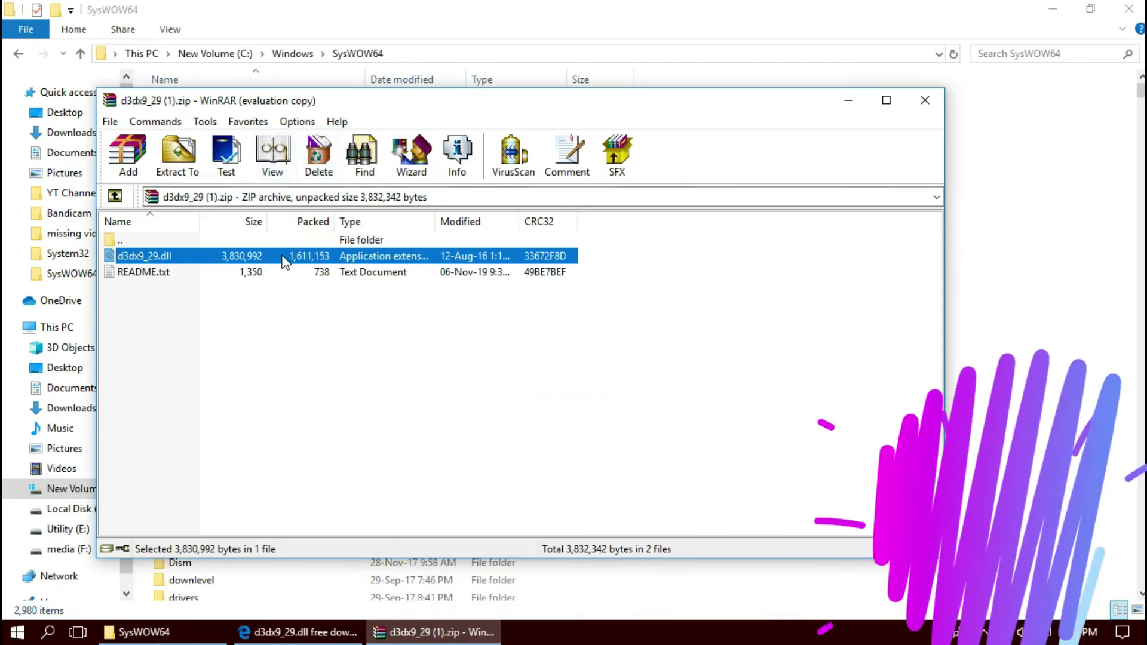
drag(295, 255, 980, 333)
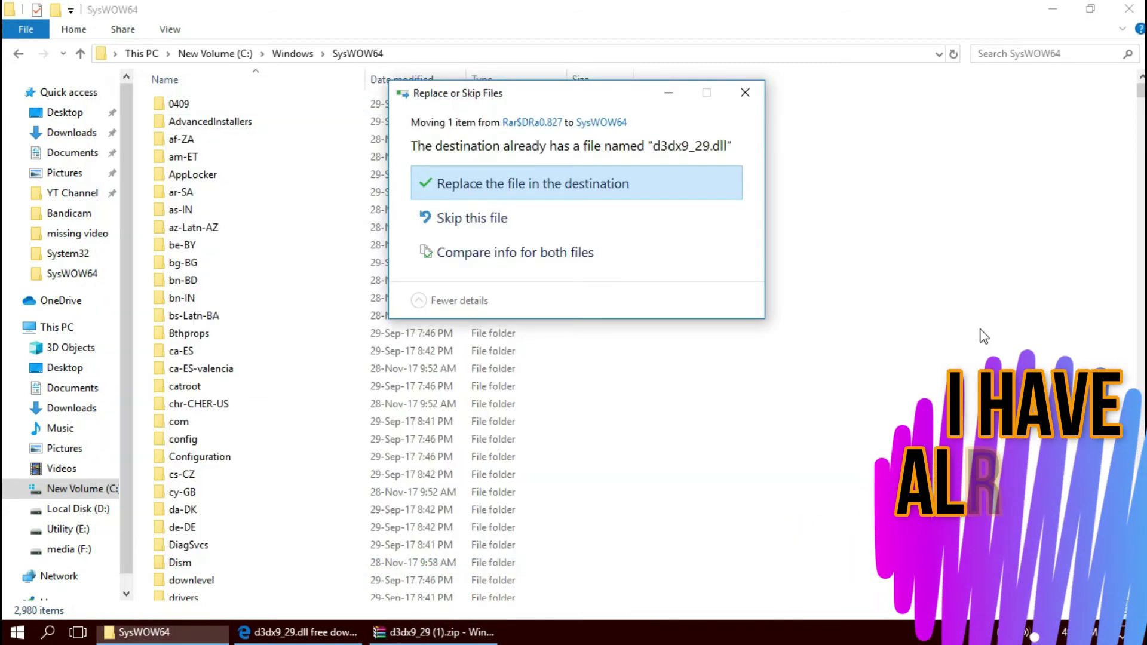
click(539, 183)
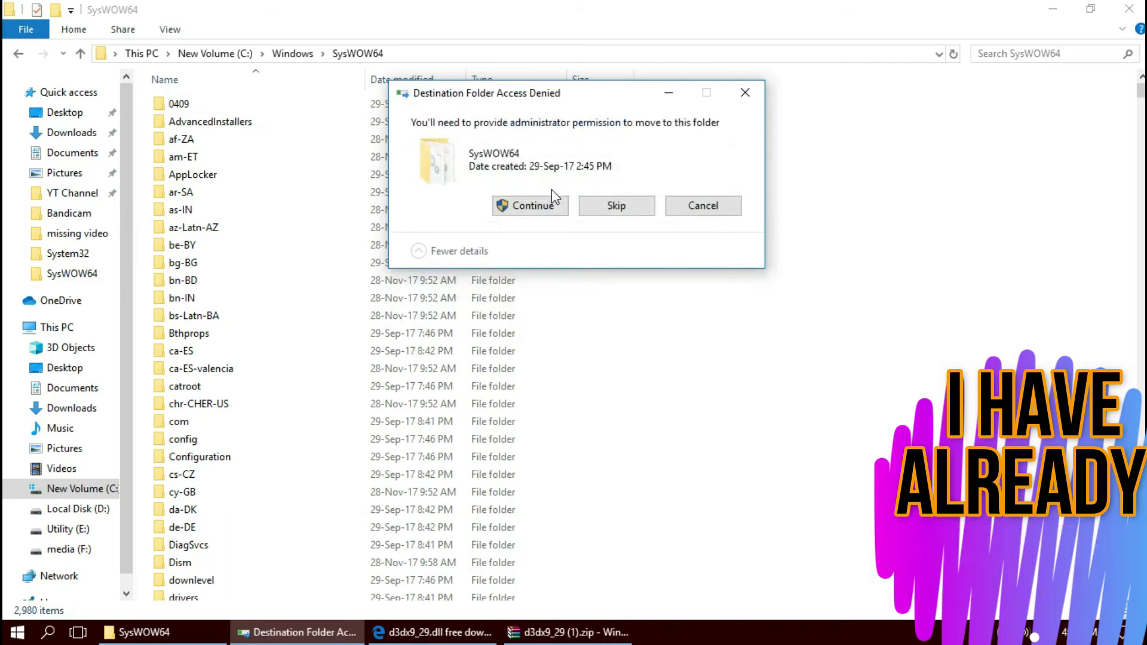
click(545, 203)
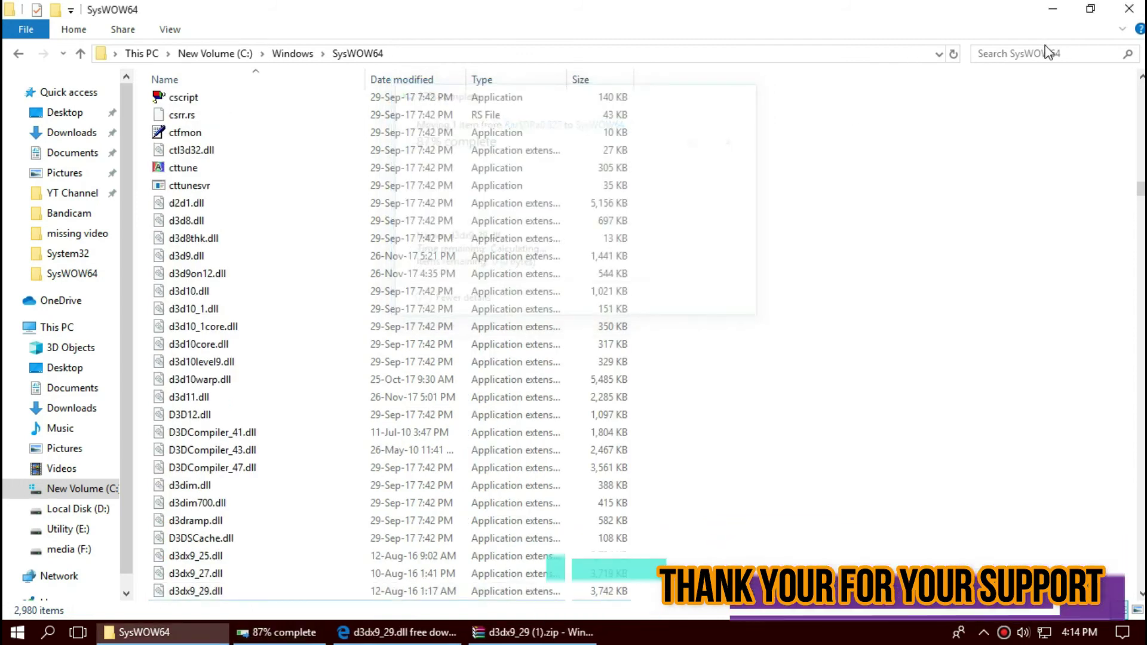
click(1023, 54)
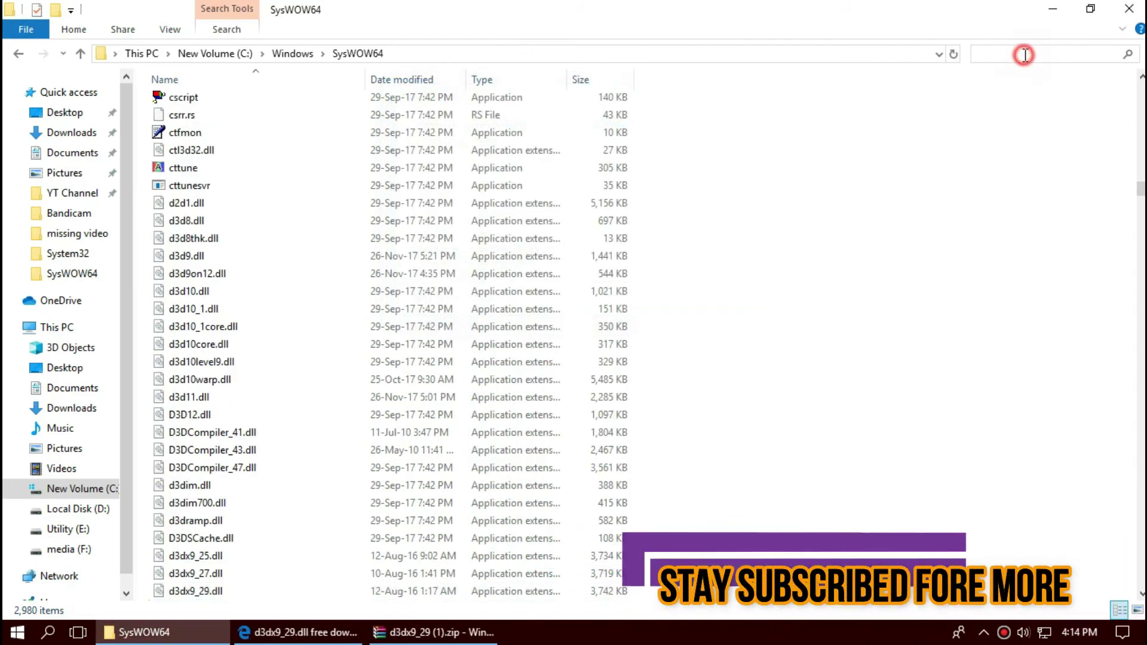
click(996, 73)
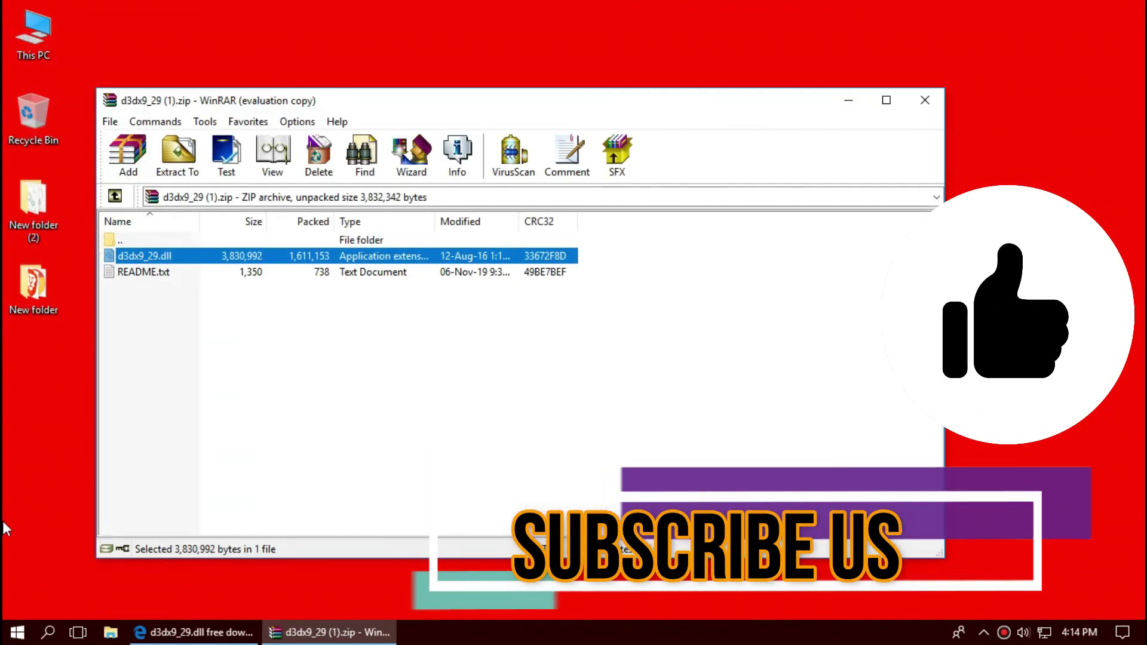
Bring up the Start menu's power options to restart the computer
click(17, 632)
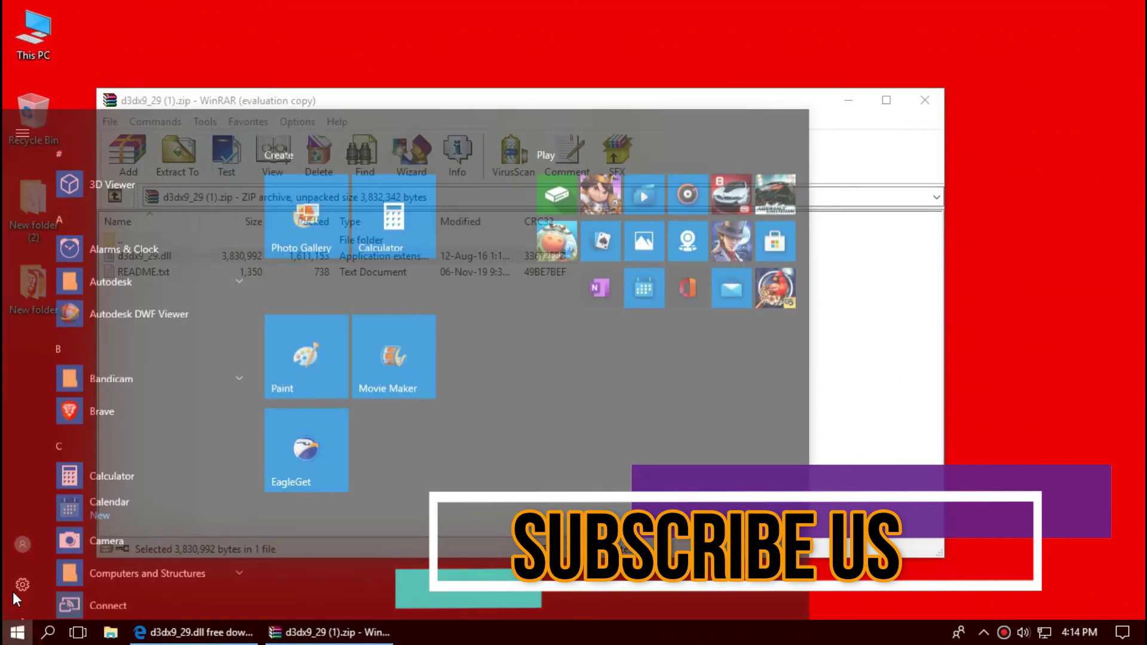
click(22, 600)
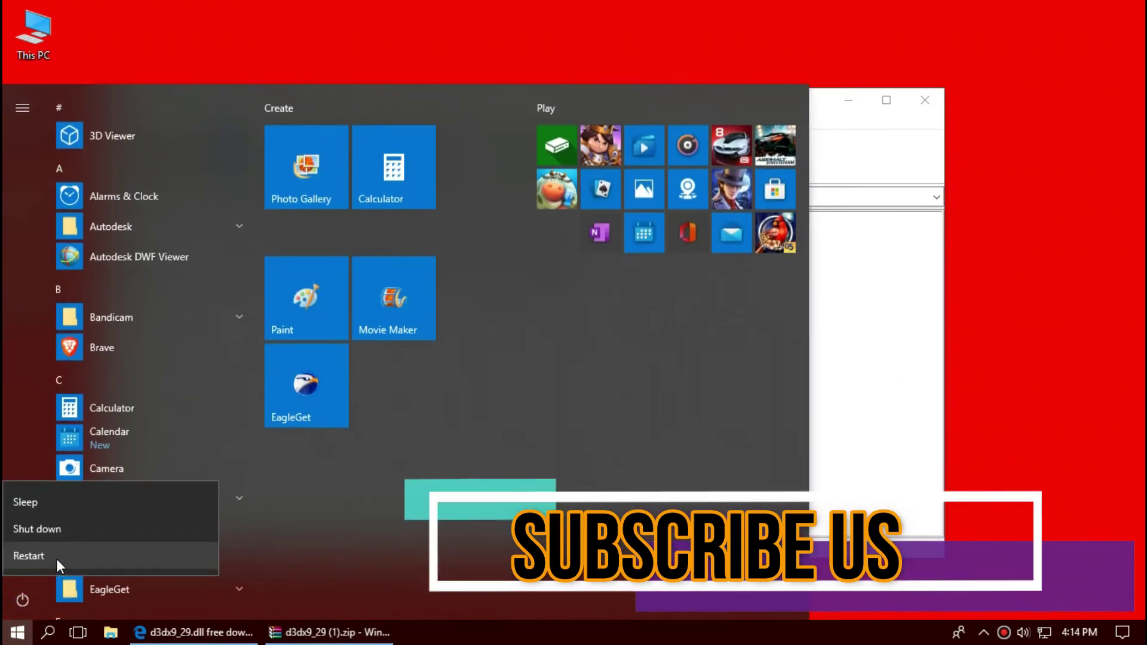